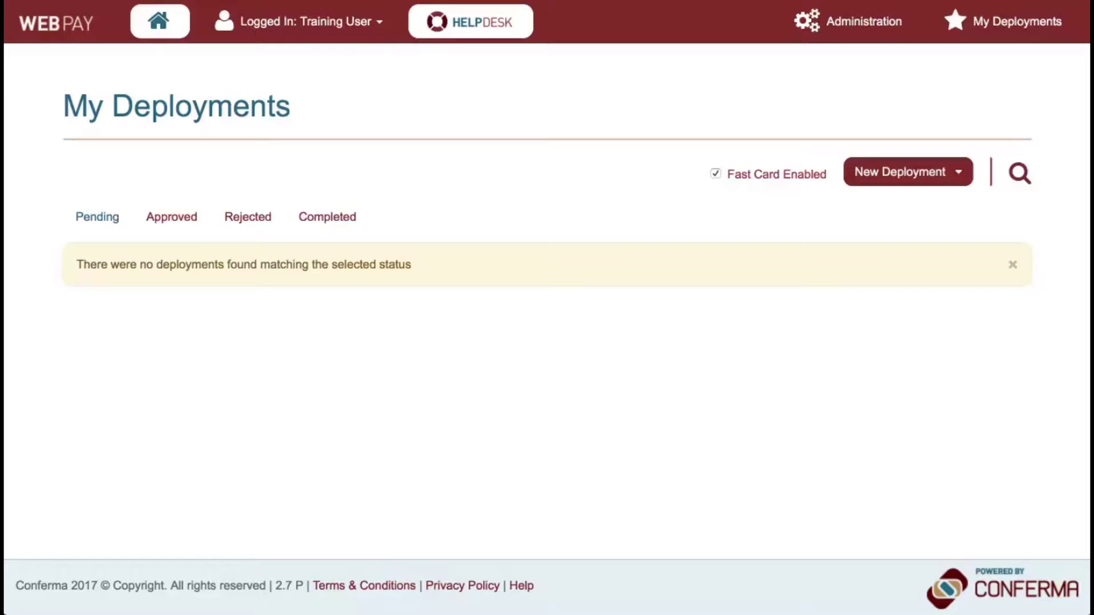
Enable Fast Card and create a new Air-type deployment.
click(715, 174)
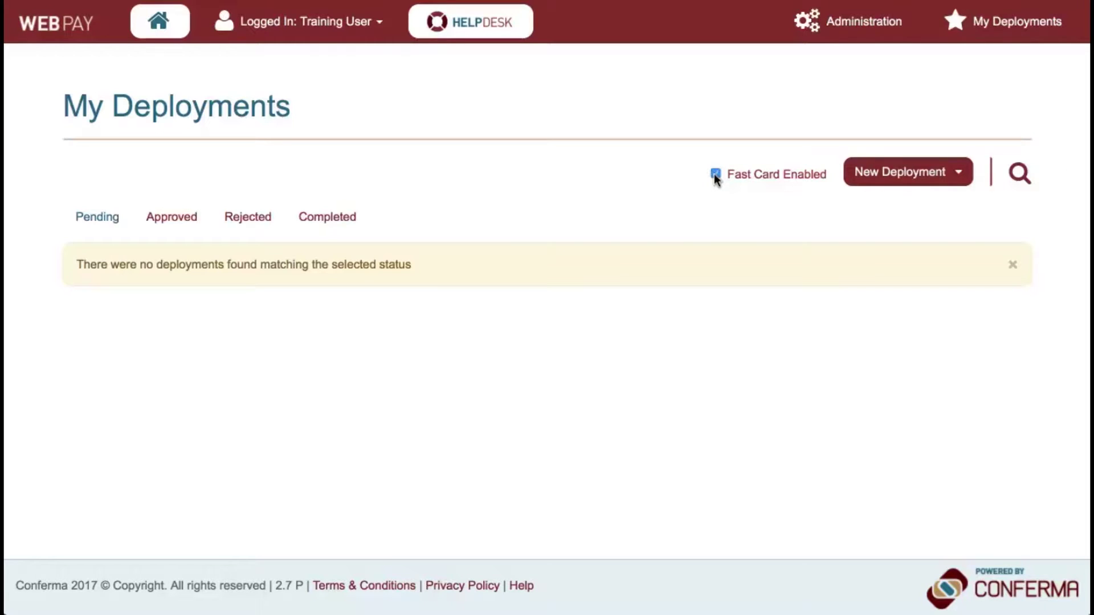
click(906, 174)
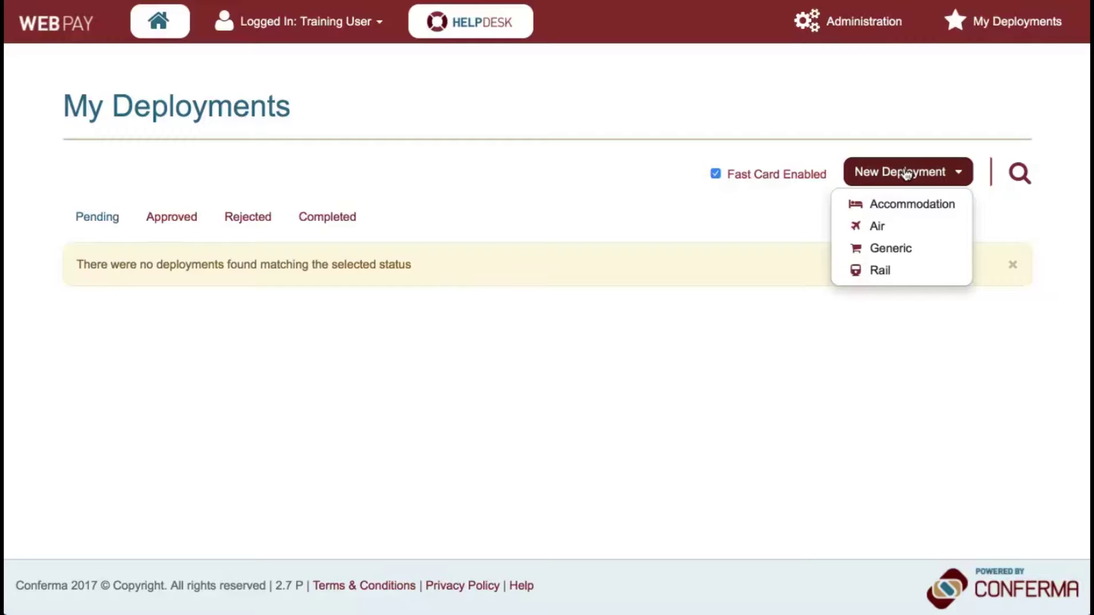
click(892, 227)
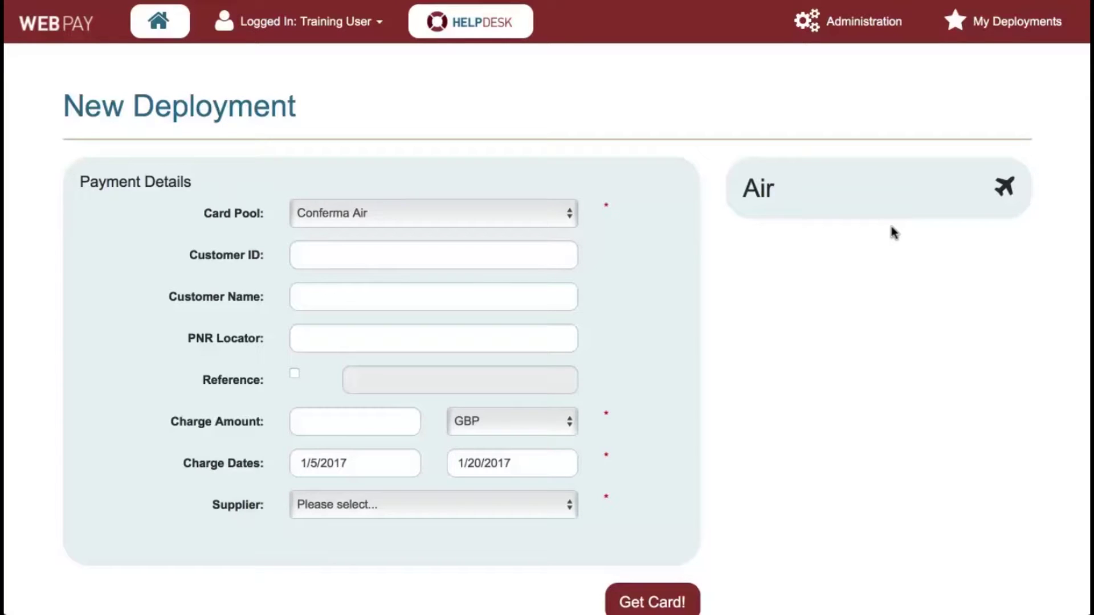
Enter PNR locator XXXXX and charge amount 10.00, keeping the Conferma Air card pool.
click(499, 331)
text(XXXXX)
click(390, 415)
text(10.00)
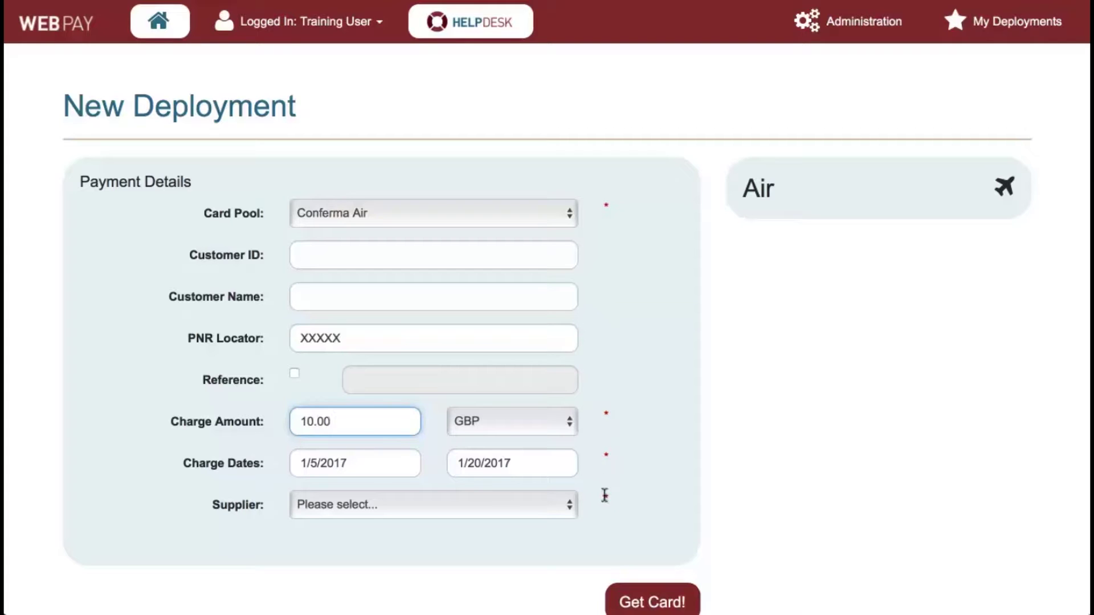
click(528, 217)
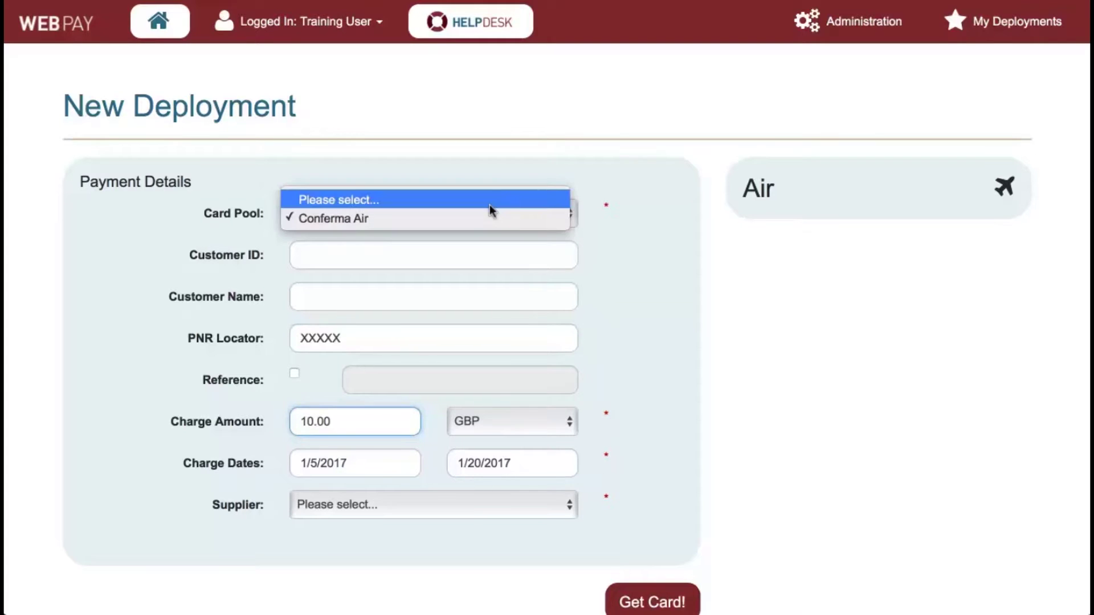
click(471, 222)
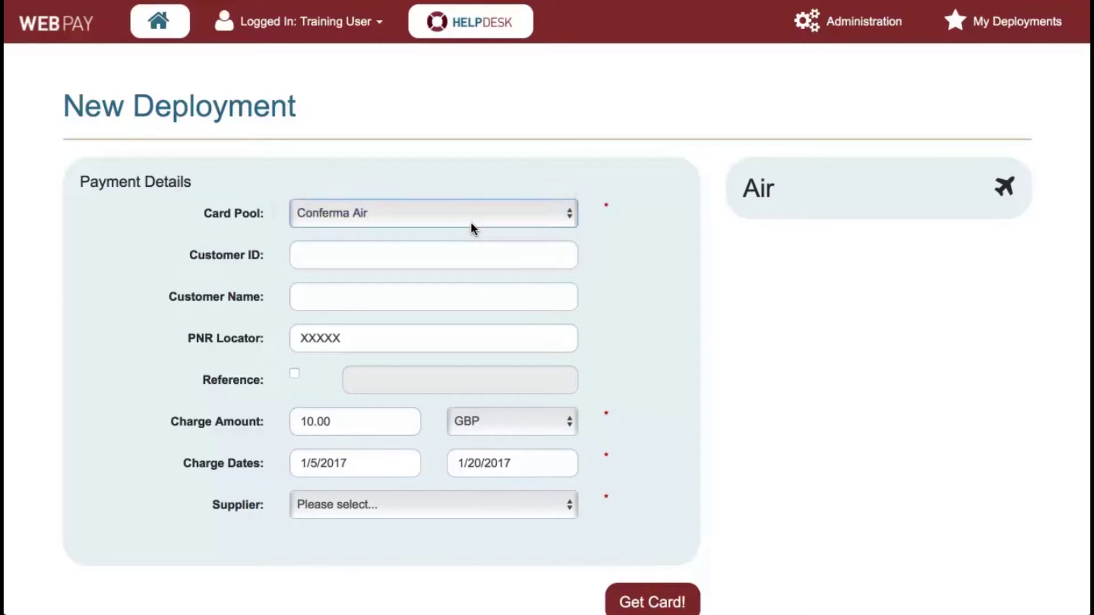
Set the charge start date and choose AMERICAN AIRLINES as the supplier.
click(370, 465)
scroll(369, 466, down, 2)
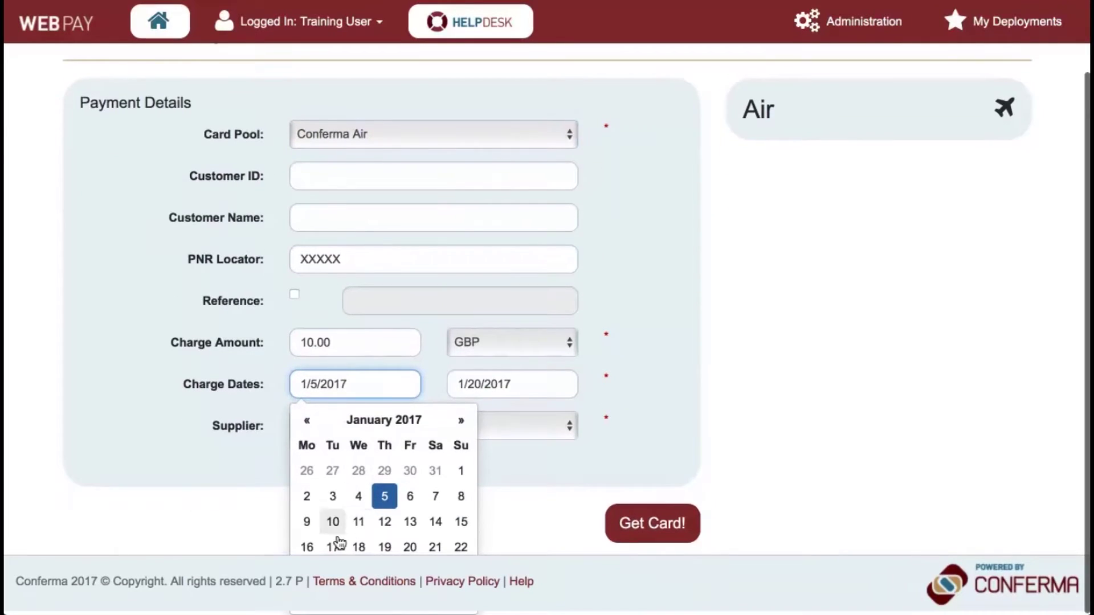
click(307, 549)
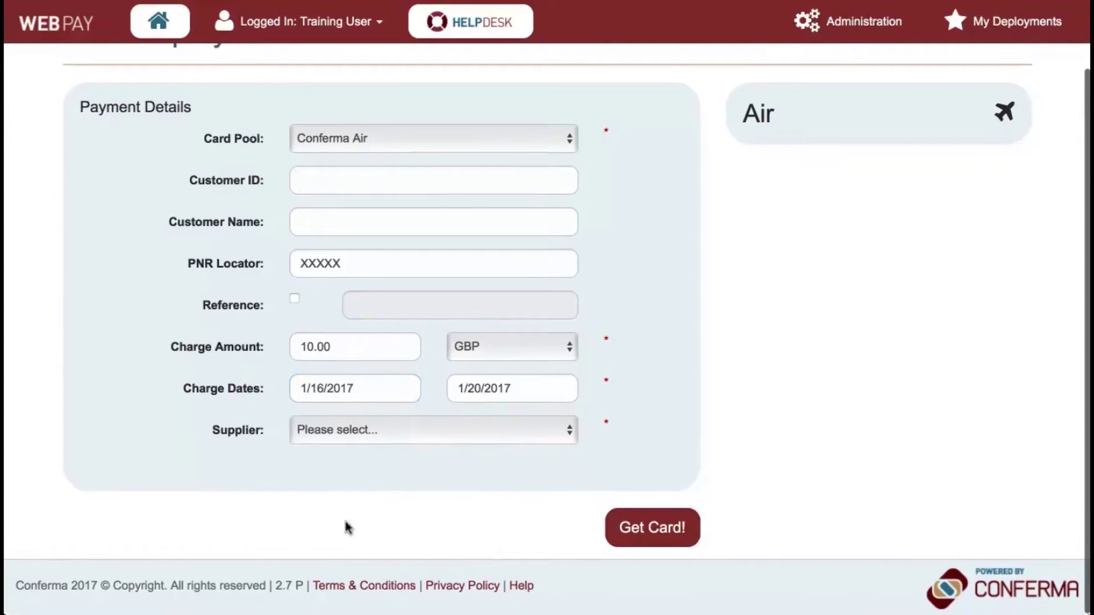
click(536, 439)
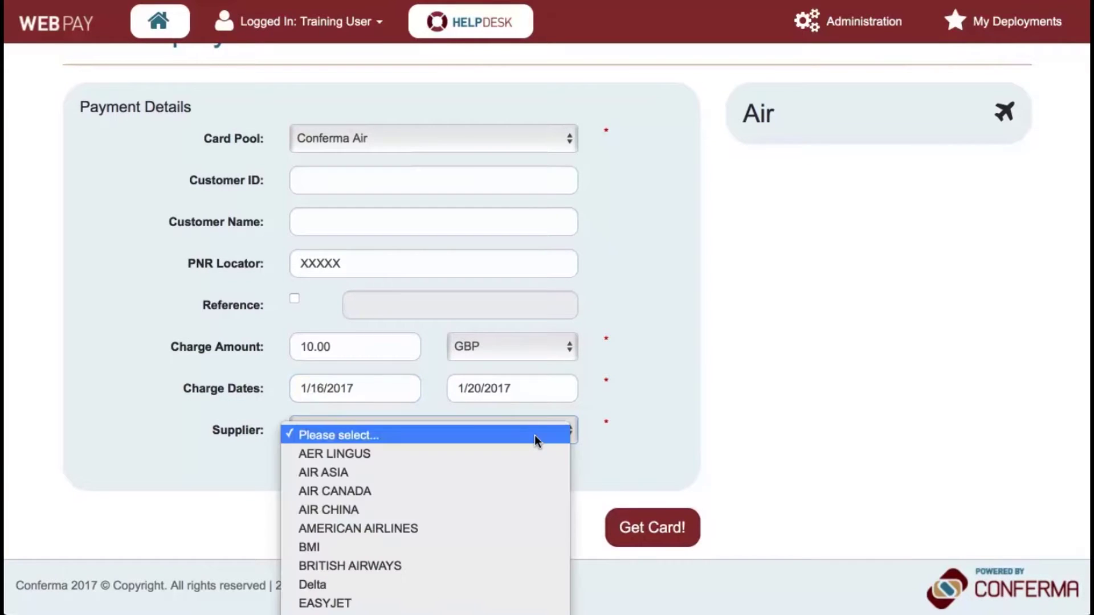
click(521, 528)
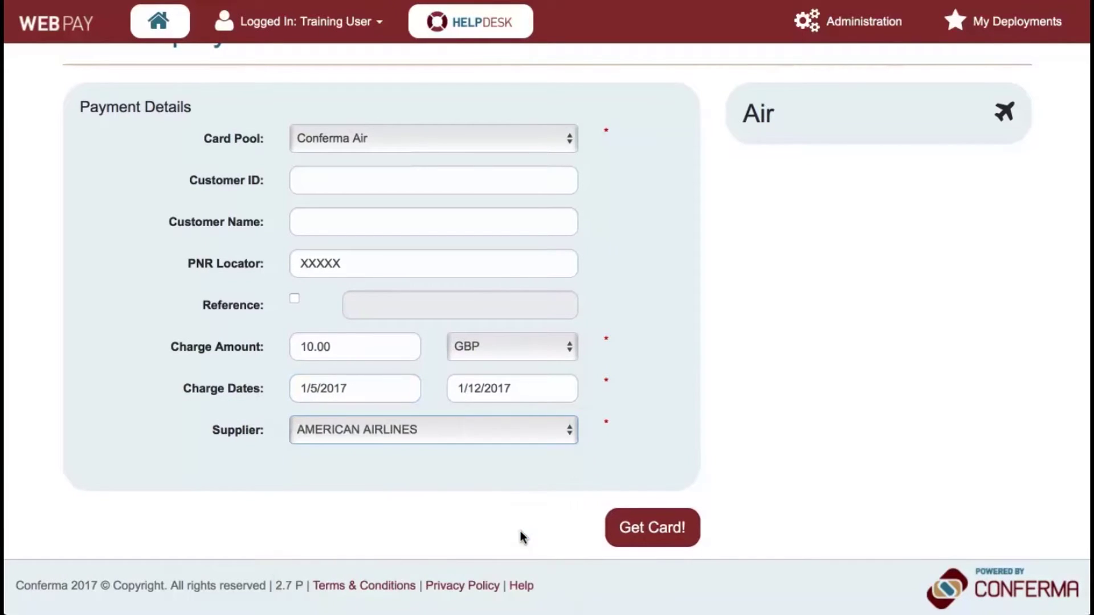
Issue the Fast Card and select deployment number 14456398 for copying.
click(647, 540)
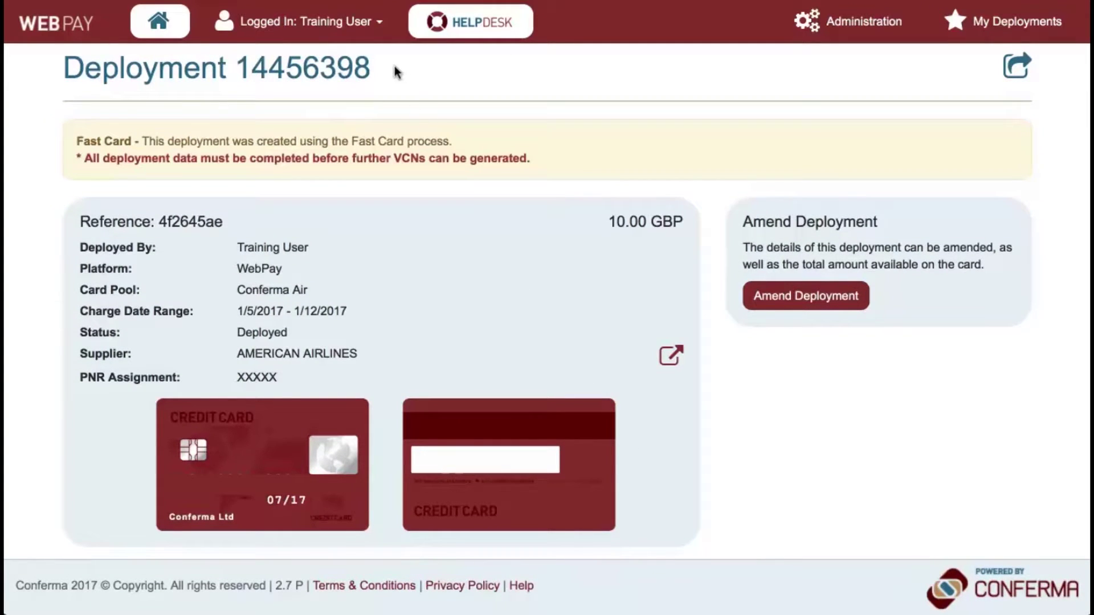
drag(393, 68, 242, 73)
key(ctrl+c)
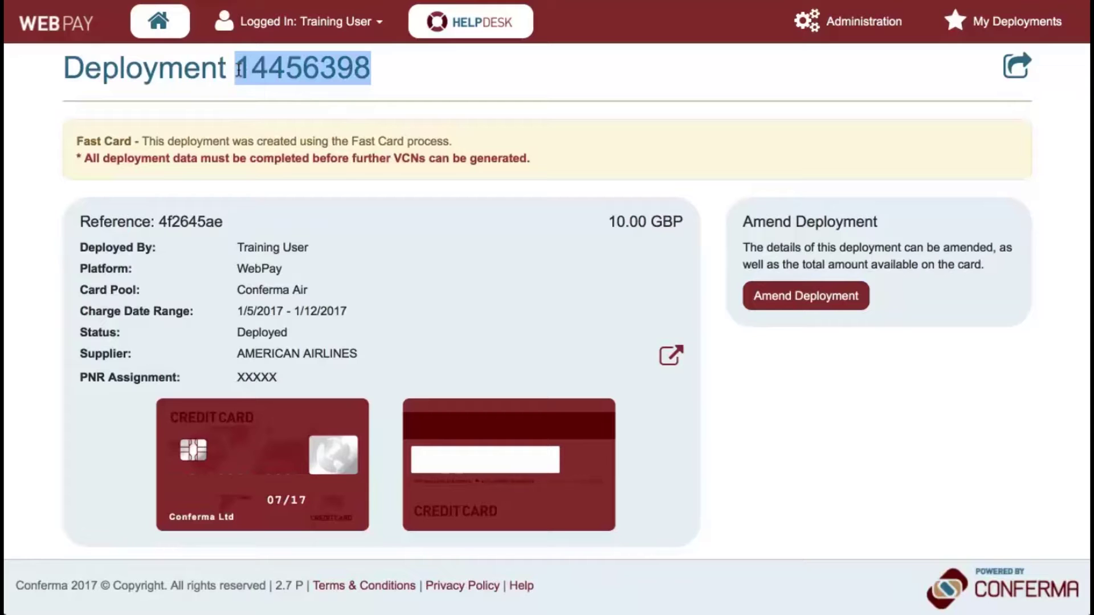
From the deployments overview, search by pasted Deployment Id 14456398.
click(157, 20)
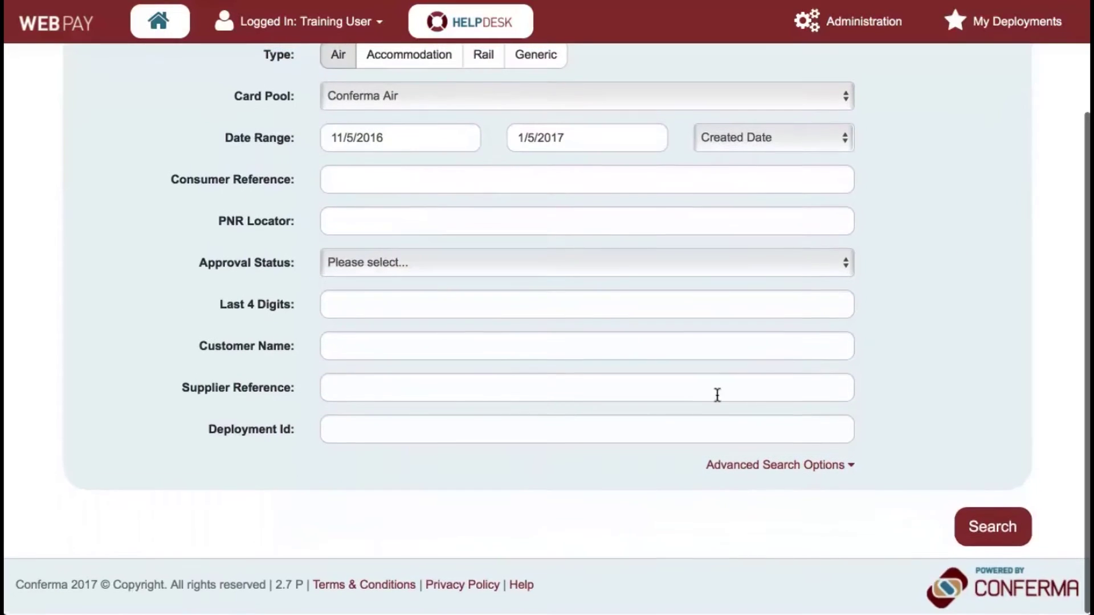
click(664, 437)
key(ctrl+v)
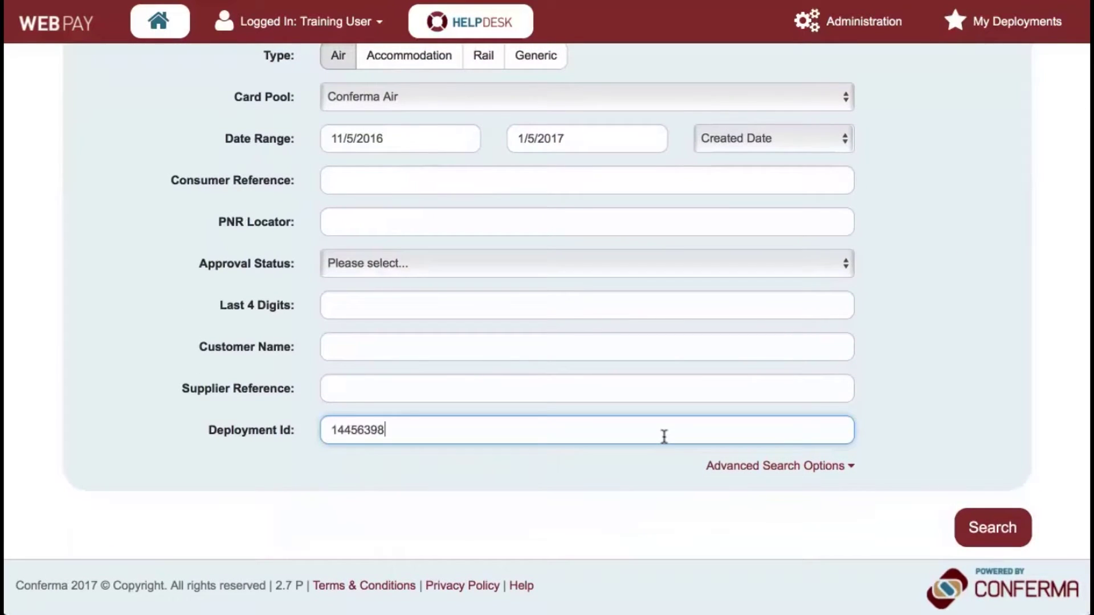
click(981, 519)
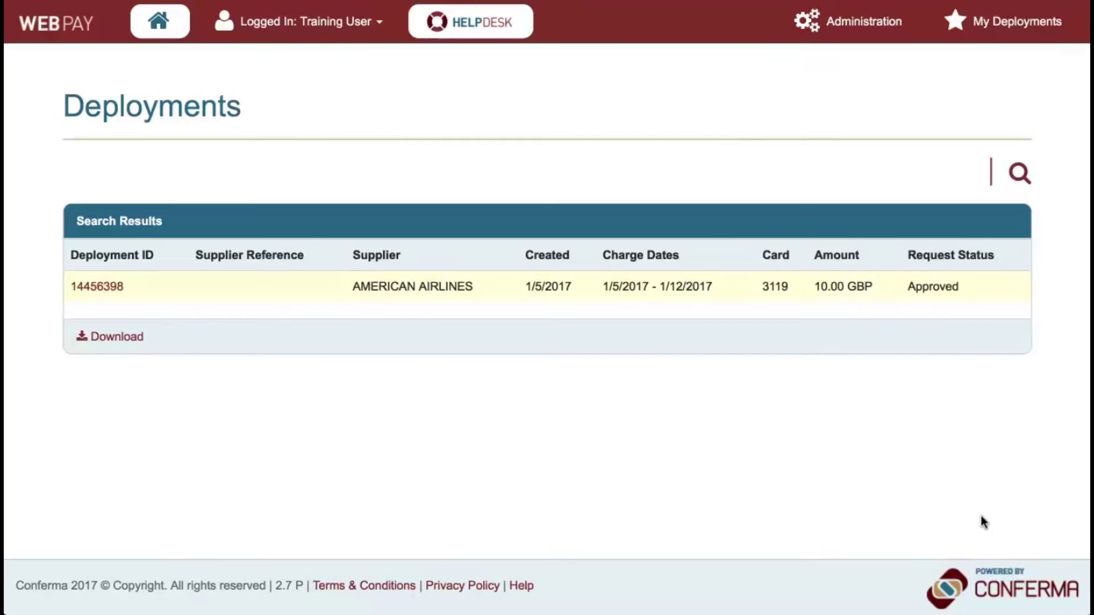
Open deployment 14456398 for amendment and add the test traveller's forename and surname to the travellers list.
click(118, 290)
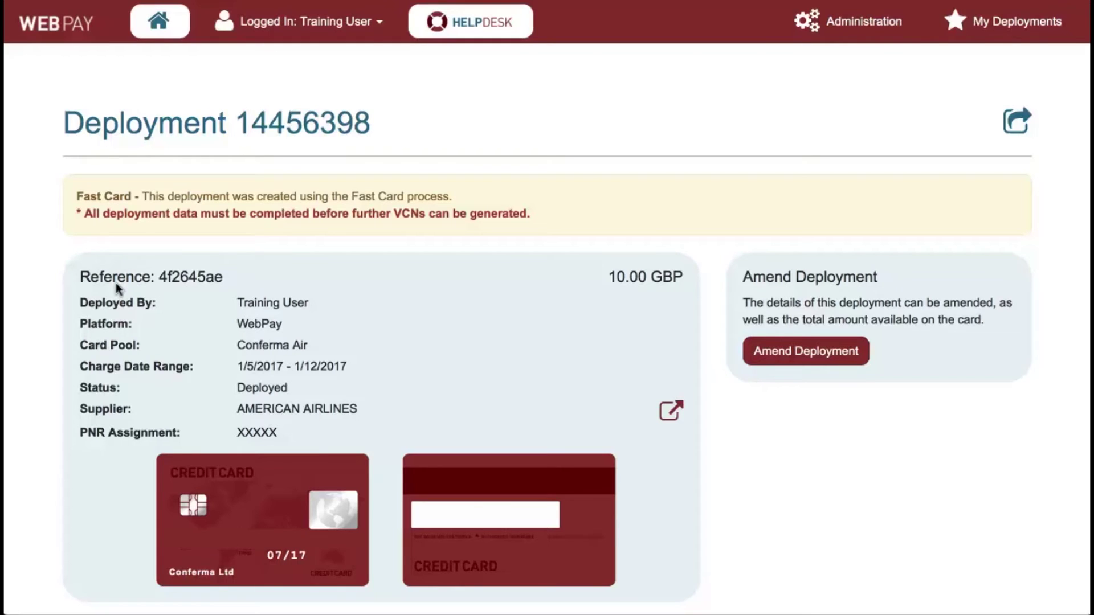
click(782, 345)
scroll(782, 344, down, 6)
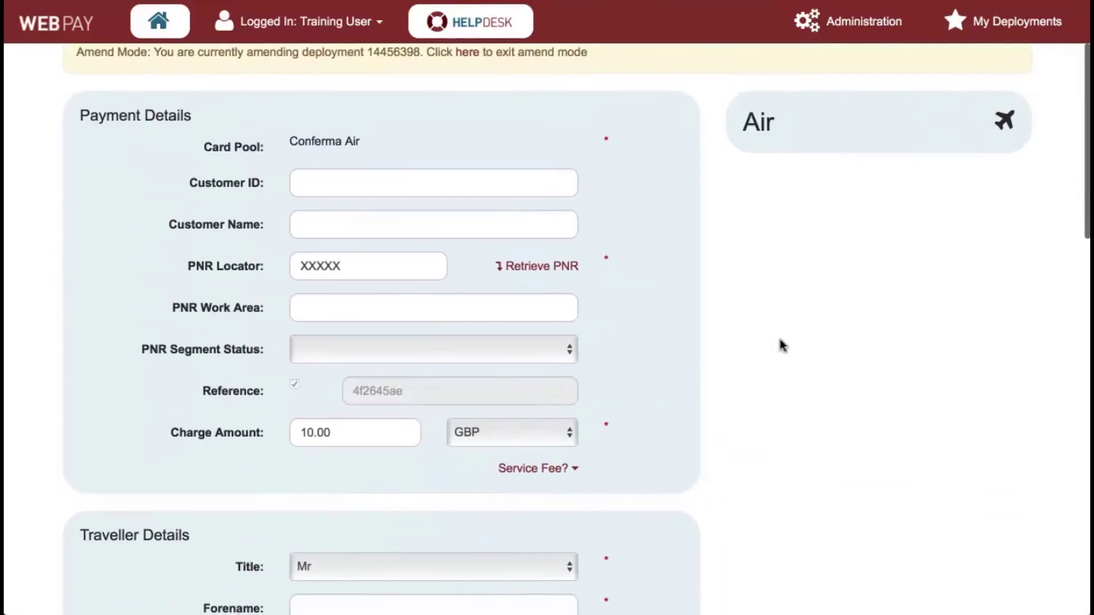
click(447, 380)
text(TEST)
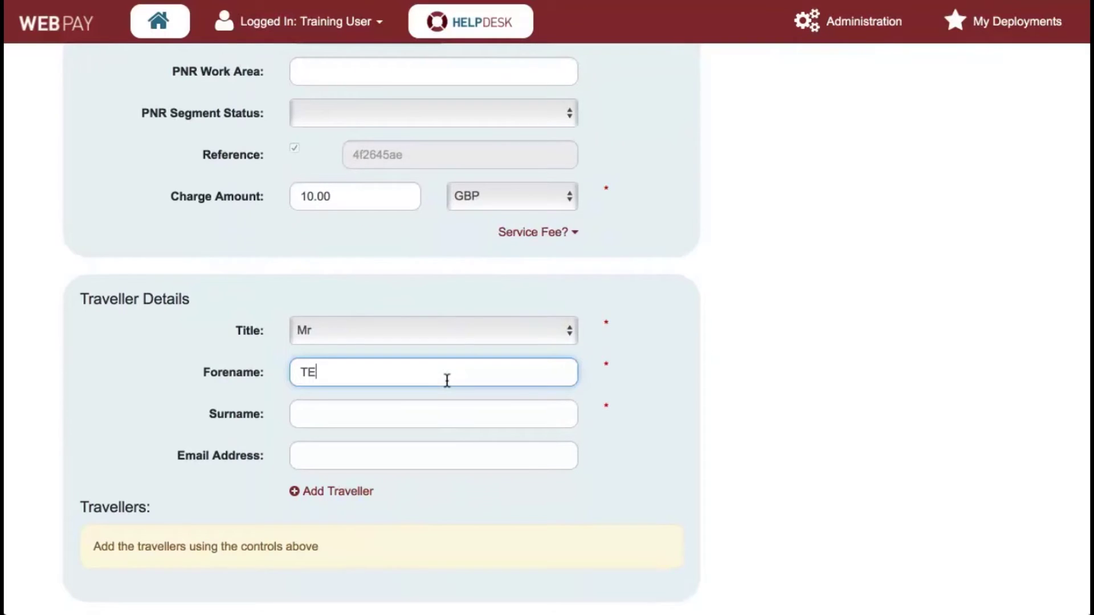
key(Tab)
text(BOOKER)
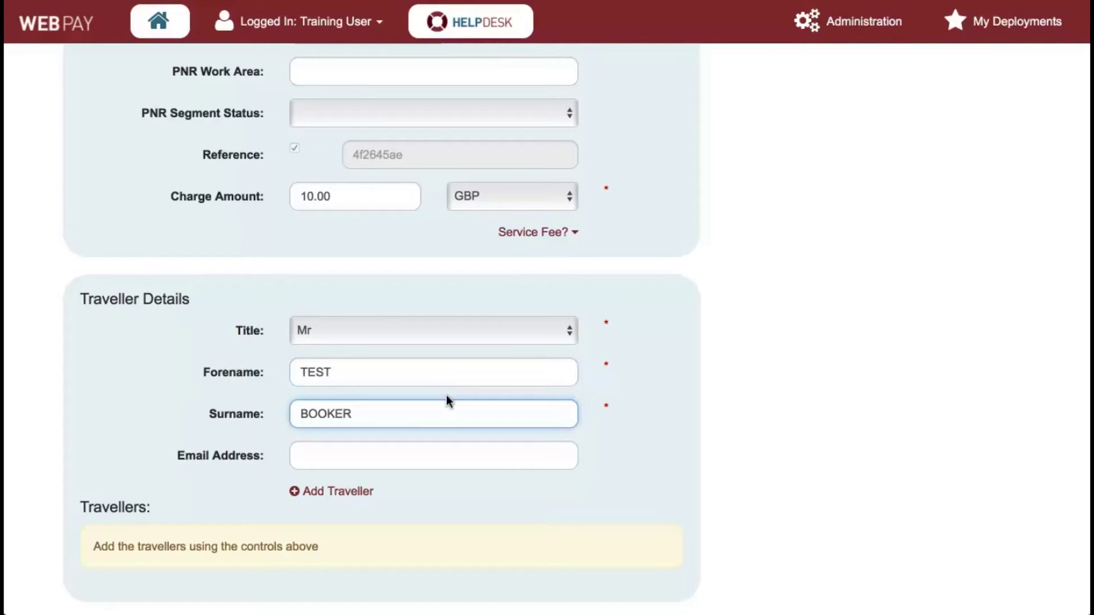
click(359, 490)
Enter flight number 1234.
scroll(364, 491, down, 6)
click(384, 495)
text(1234)
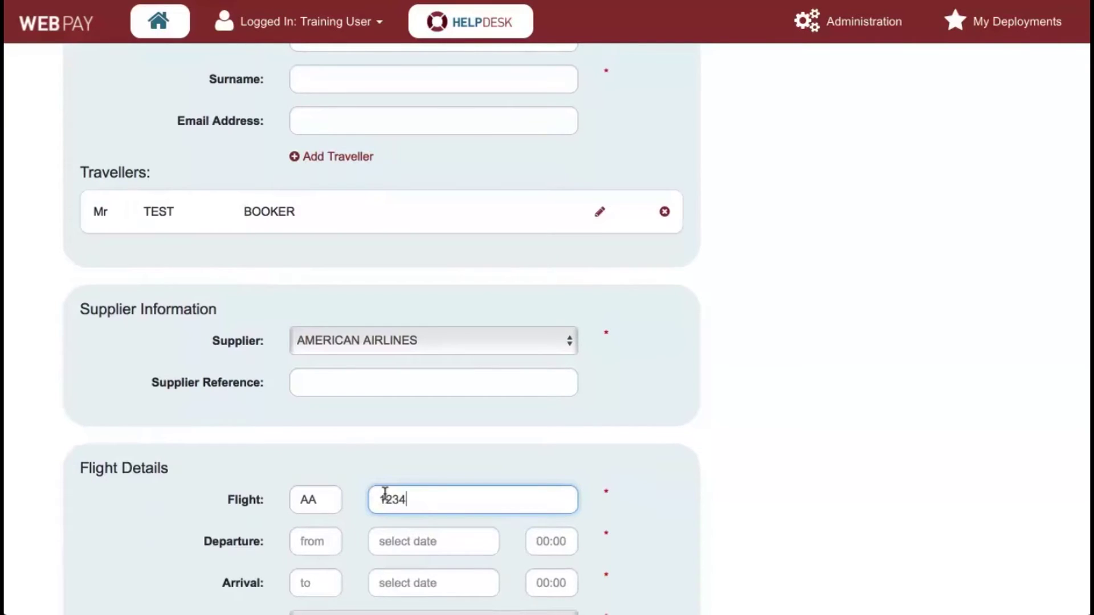
scroll(381, 489, down, 3)
Add the flight MAN 09:00 to NYC 11:00 on 16 January 2017 to the route.
click(313, 359)
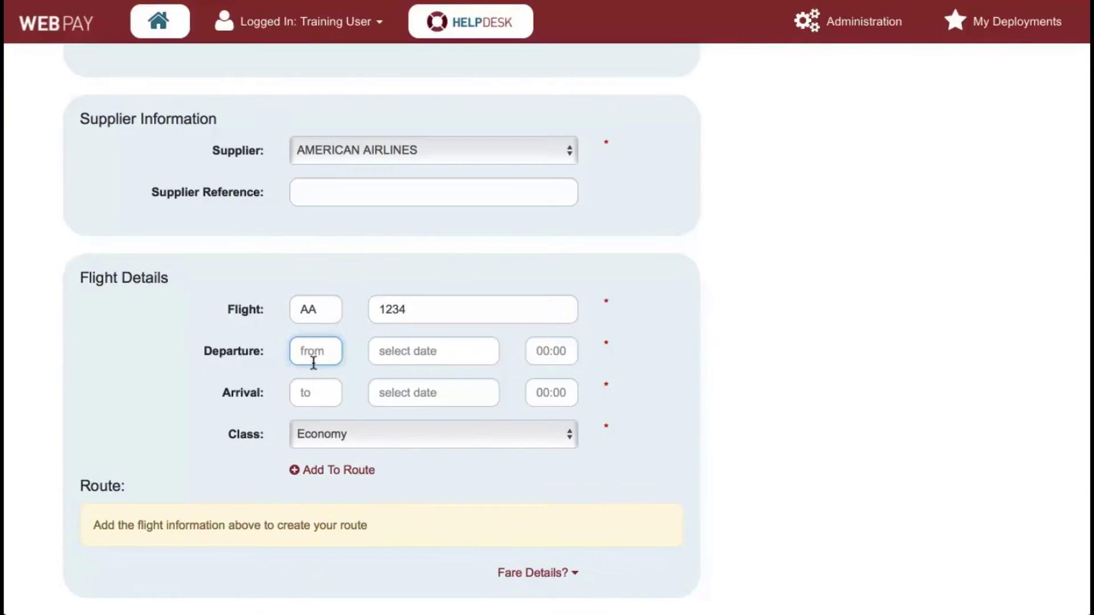
text(MAN)
key(Tab)
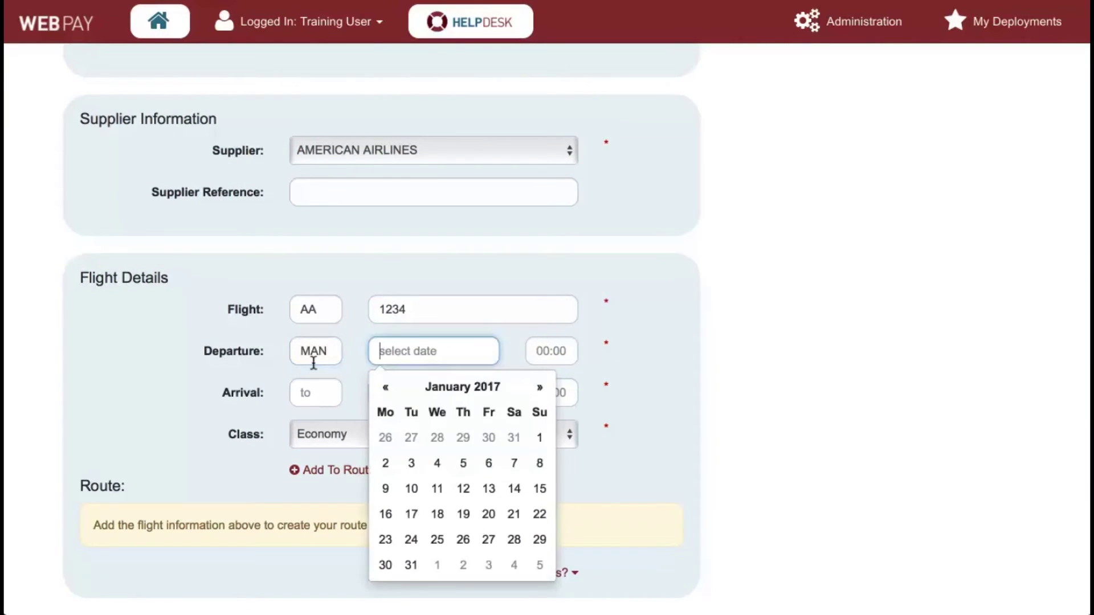
click(385, 514)
click(544, 353)
text(09:00)
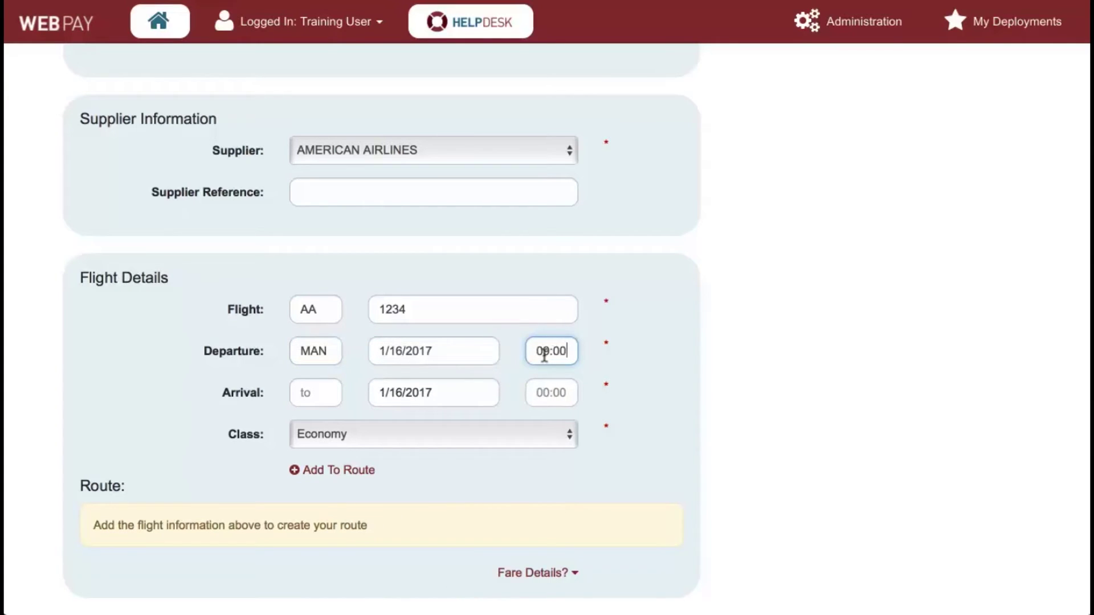
click(314, 392)
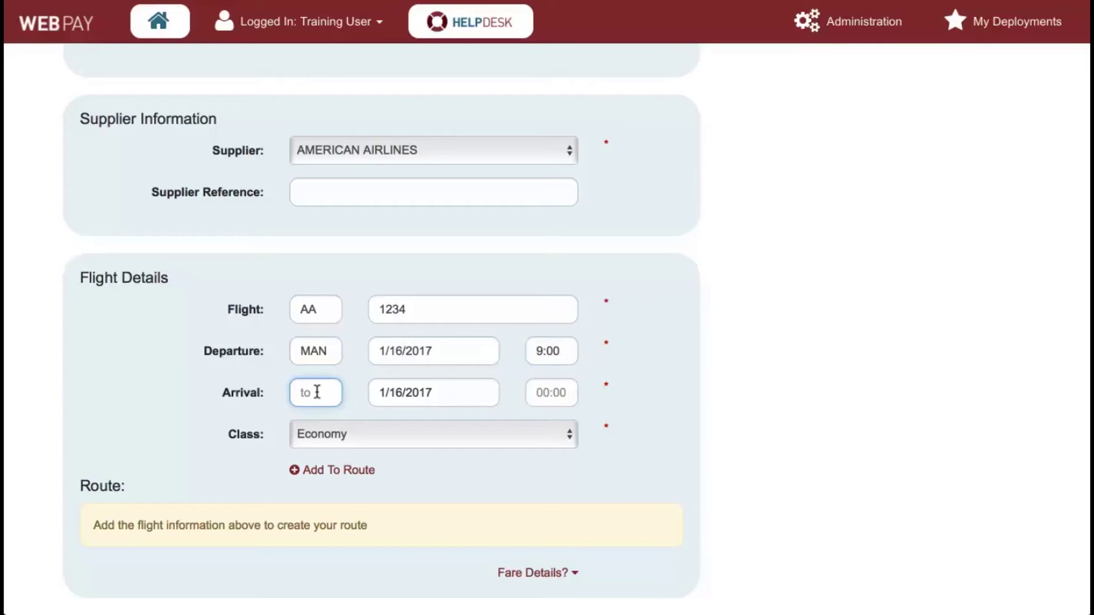
text(NYC)
key(Tab)
key(Tab)
text(11:00)
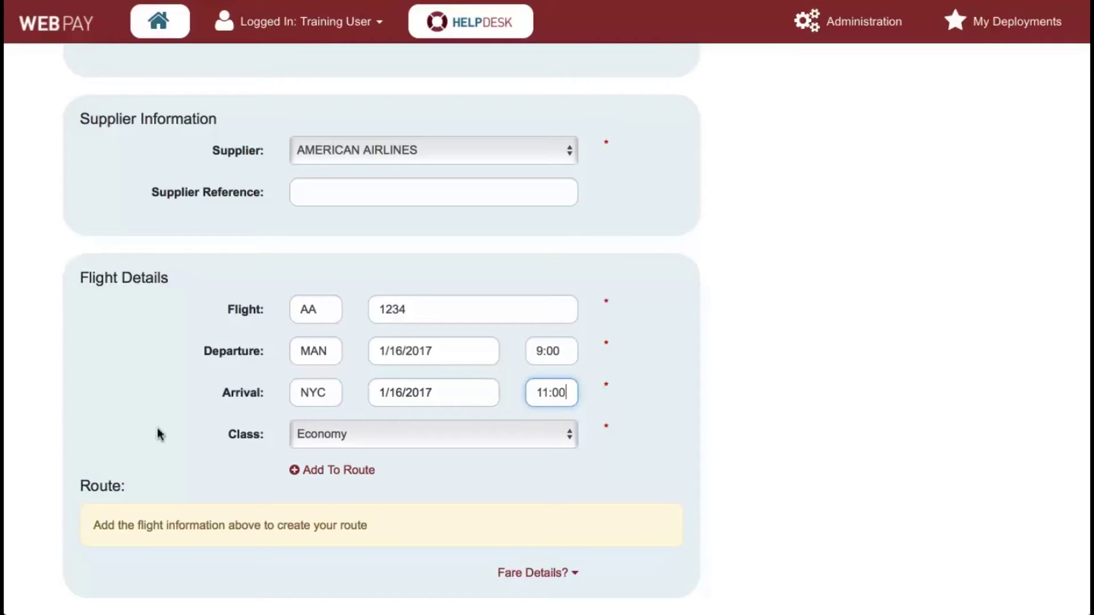
click(310, 470)
Set the Cost Centre to 123.
scroll(313, 476, down, 5)
scroll(314, 475, down, 2)
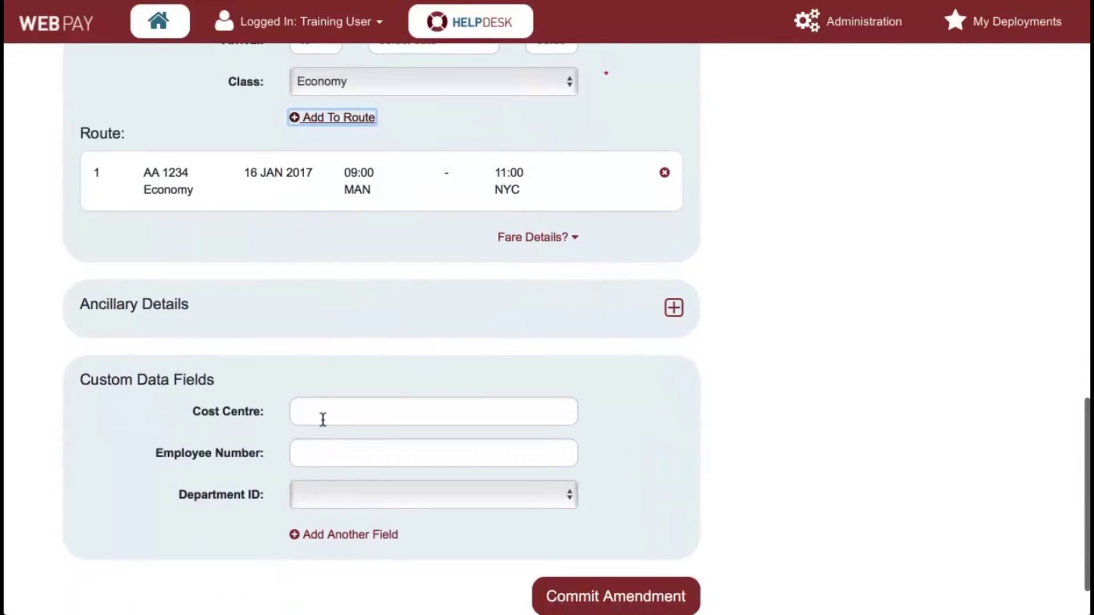
click(321, 418)
text(123)
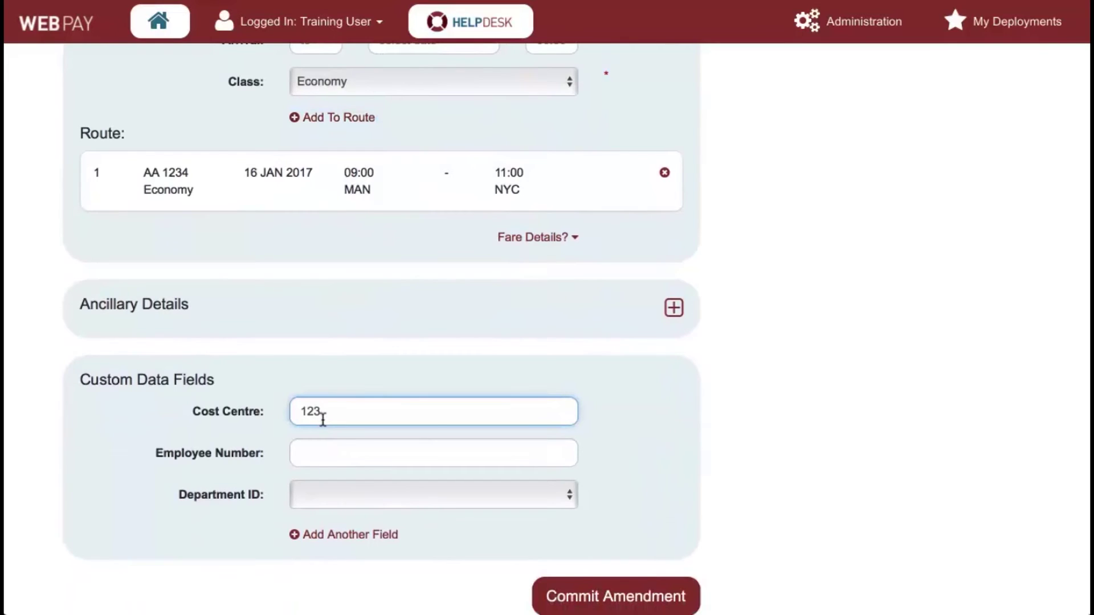
scroll(322, 420, down, 2)
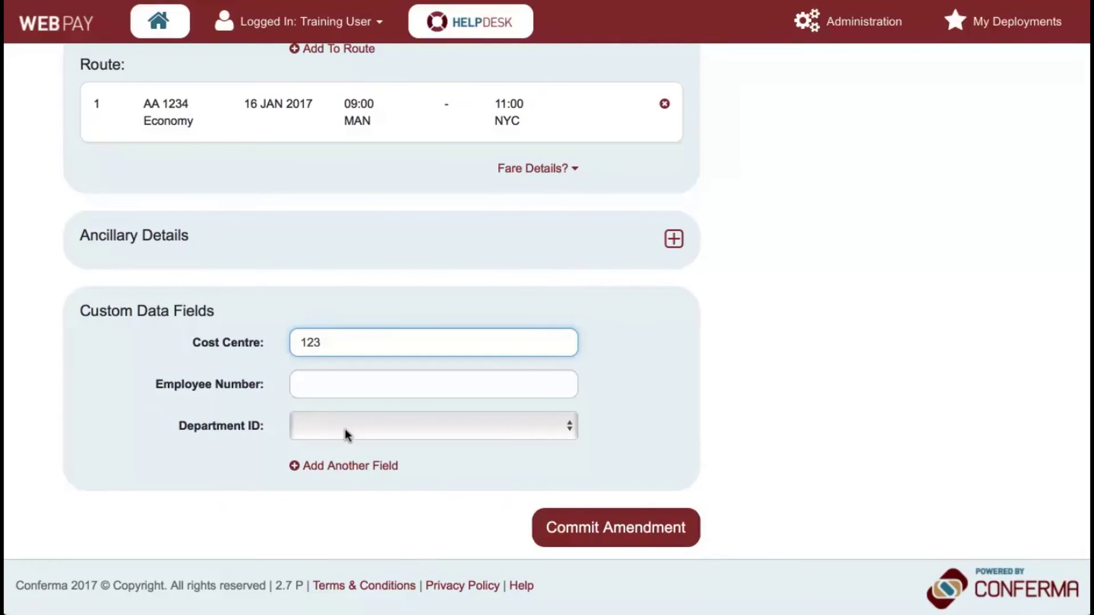
Commit the amendment and submit supplier reference 12345.
click(576, 534)
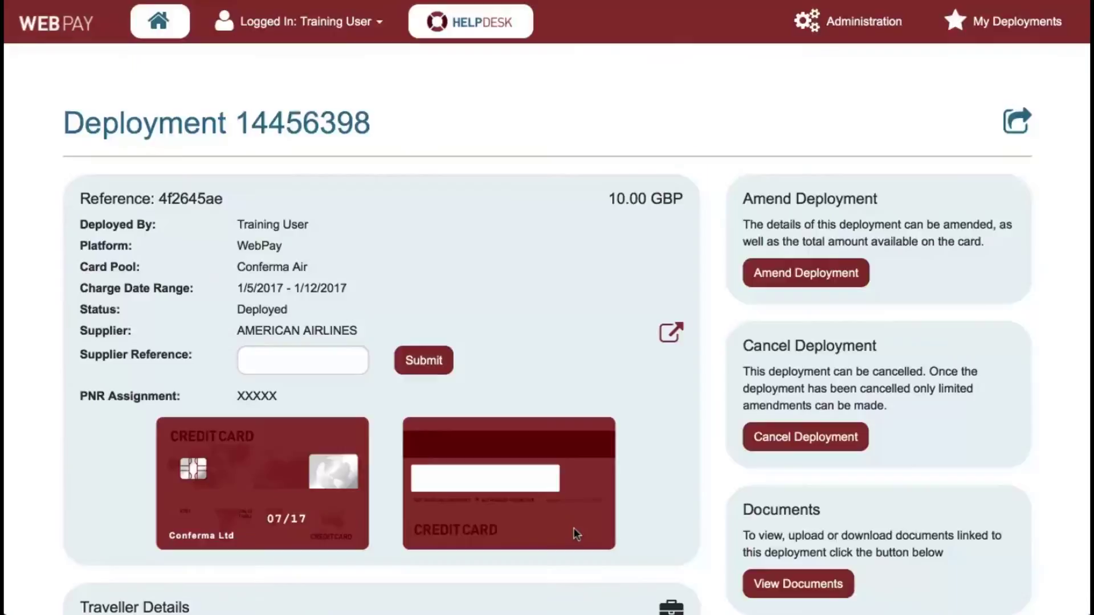
click(309, 363)
text(12345)
click(434, 370)
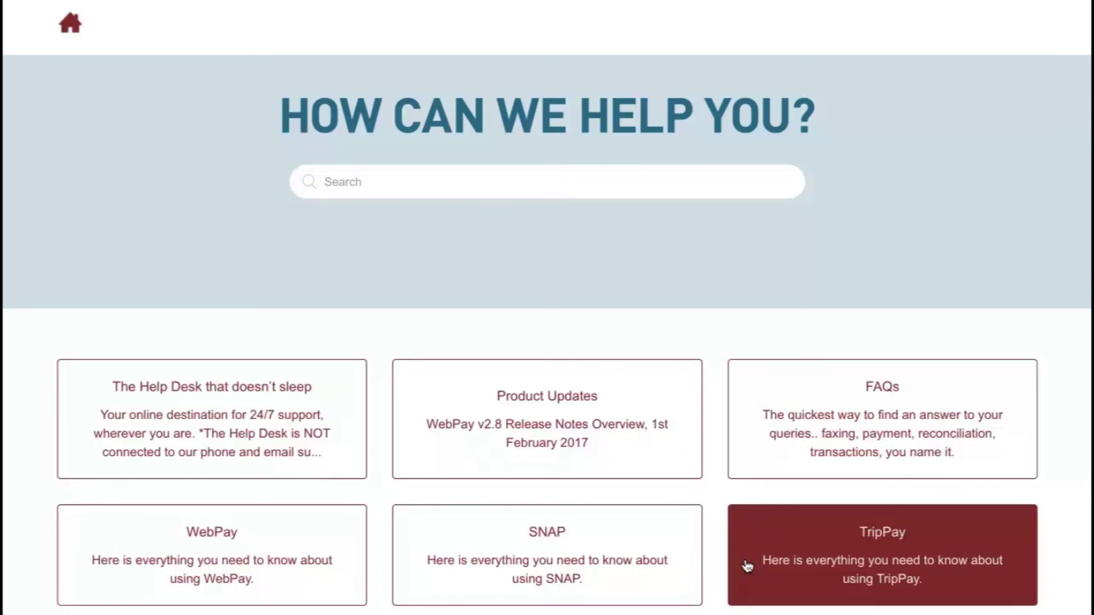
Open the WebPay help category and scroll to its deployment articles.
scroll(746, 565, down, 3)
click(246, 430)
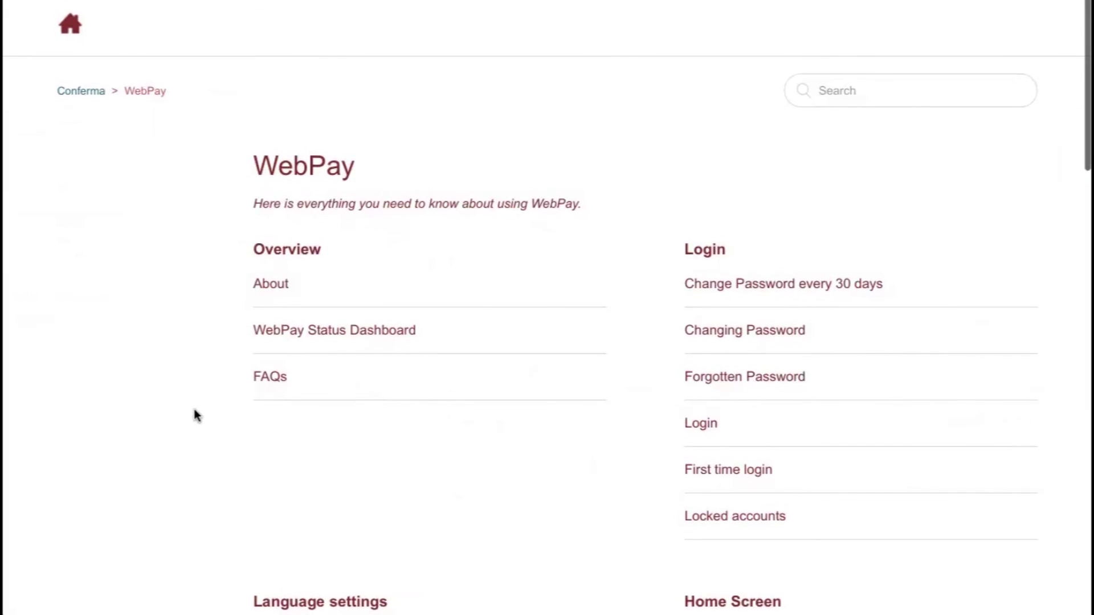
scroll(197, 409, down, 3)
scroll(198, 410, down, 6)
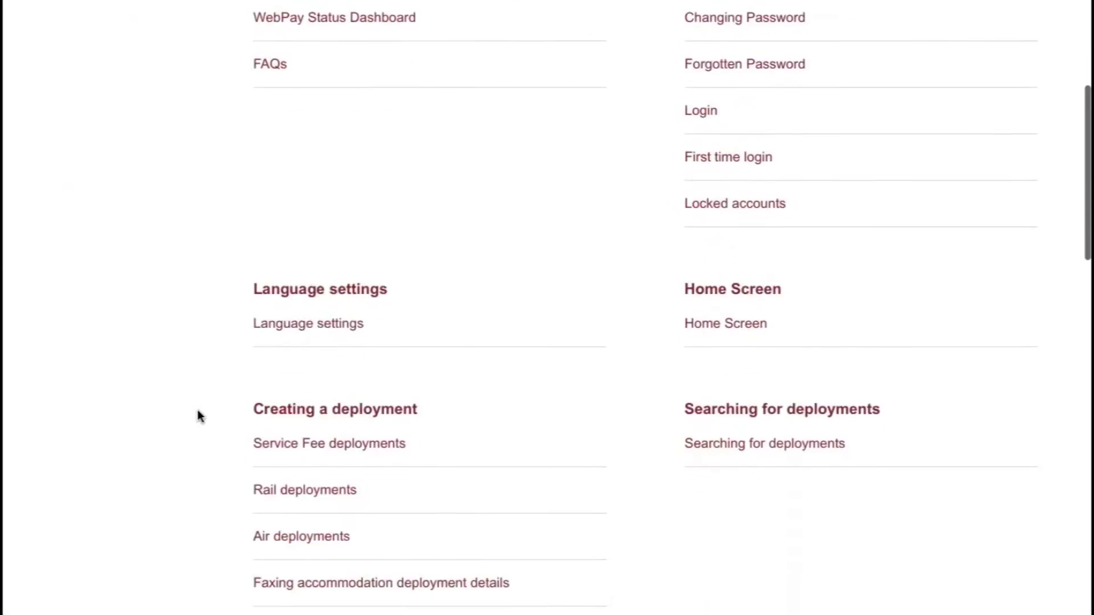